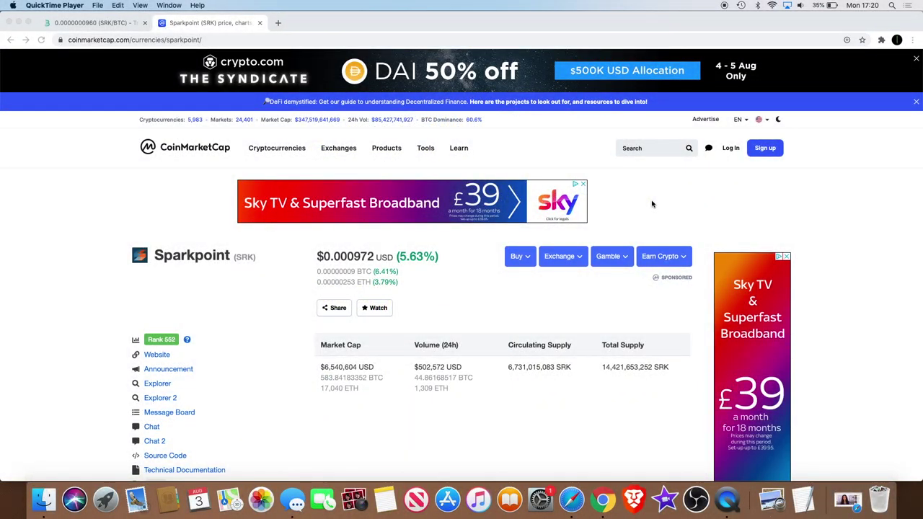
pyautogui.scroll(-4, 656, 315)
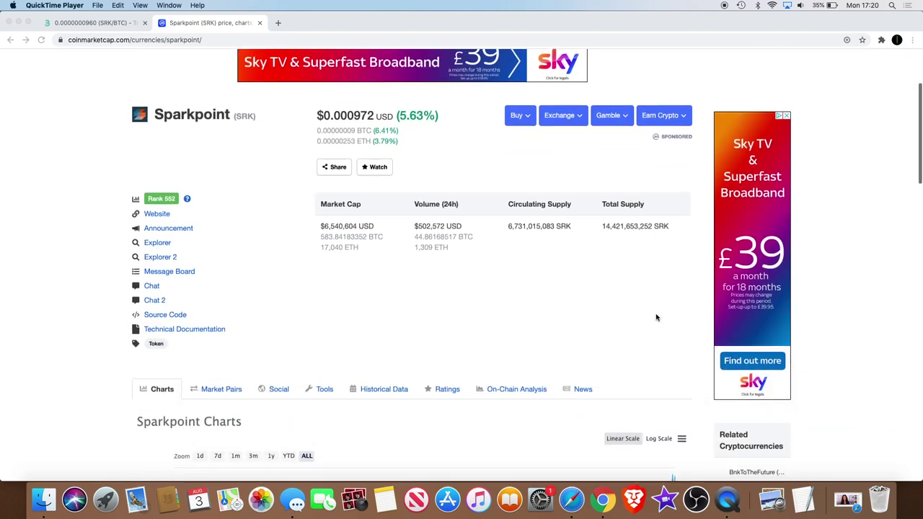
pyautogui.scroll(4, 657, 313)
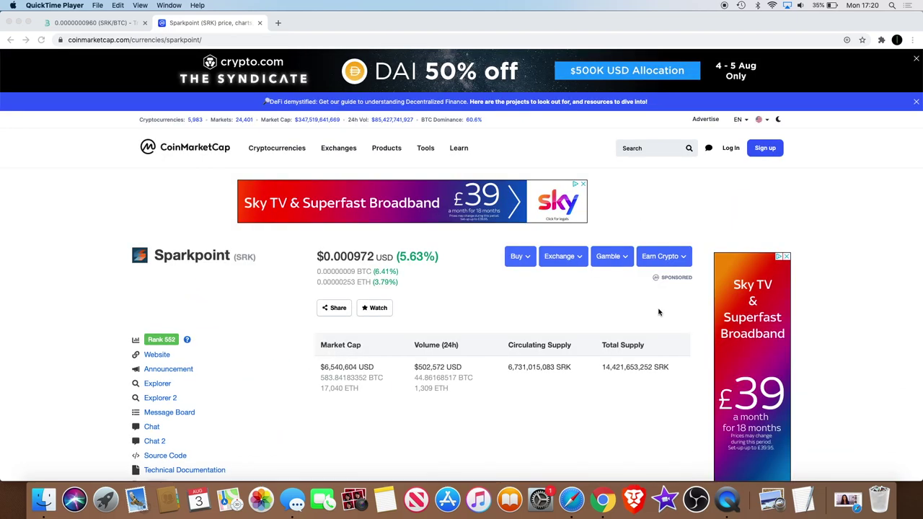
# Step: Switch to the BitMart SRK/BTC chart and draw a trend line along the recent highs from 1 August to 4 August 2020
pyautogui.click(94, 23)
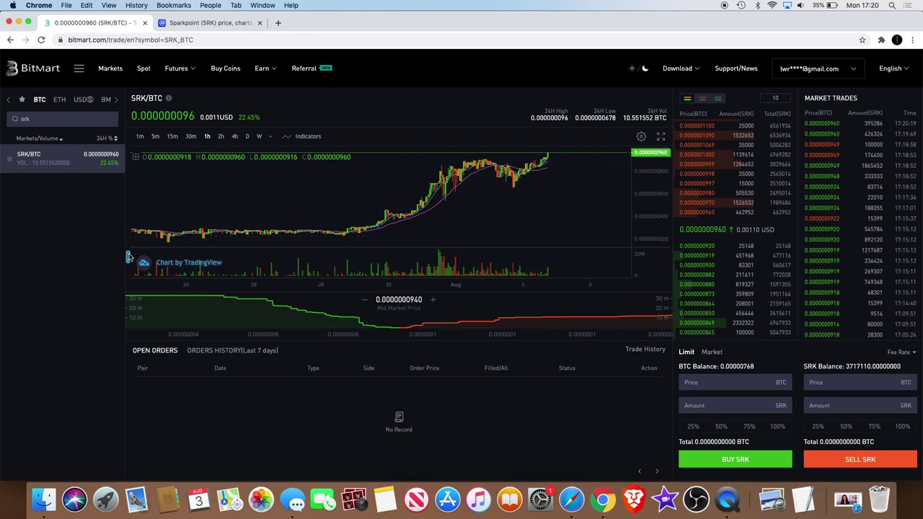
pyautogui.click(129, 257)
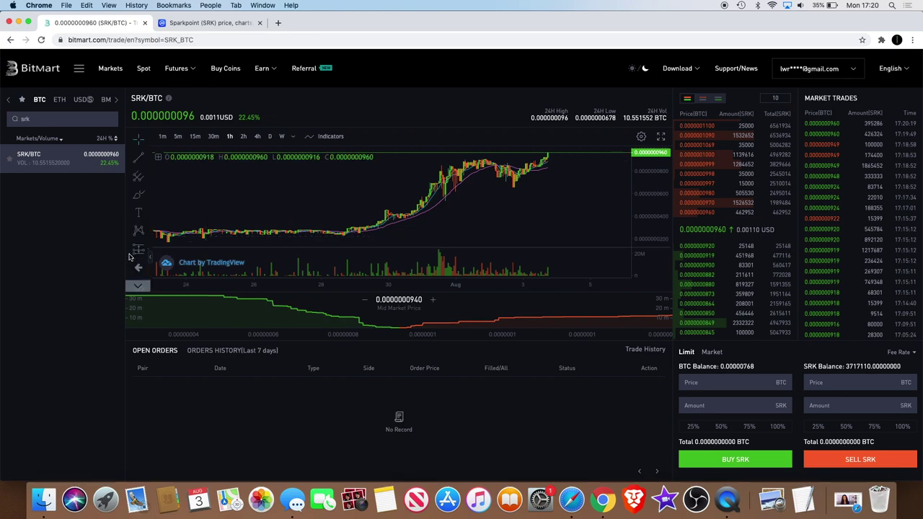
pyautogui.click(141, 162)
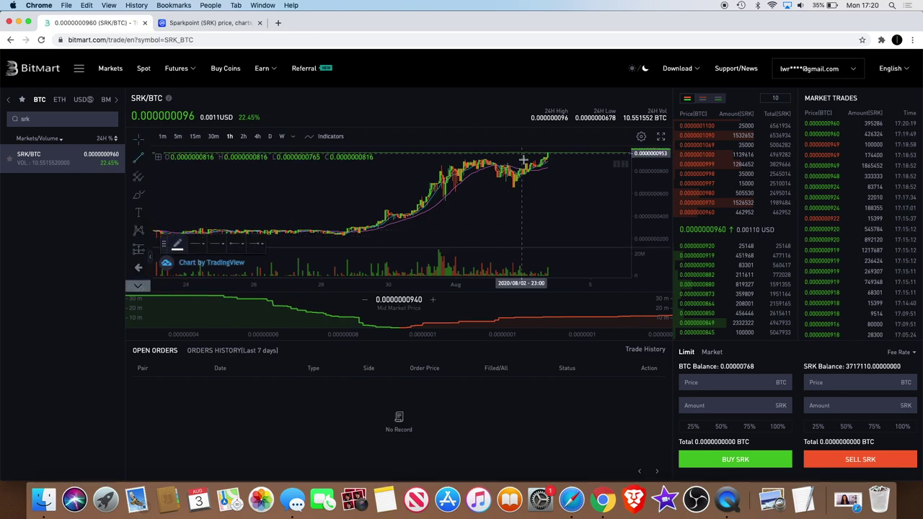
pyautogui.click(455, 160)
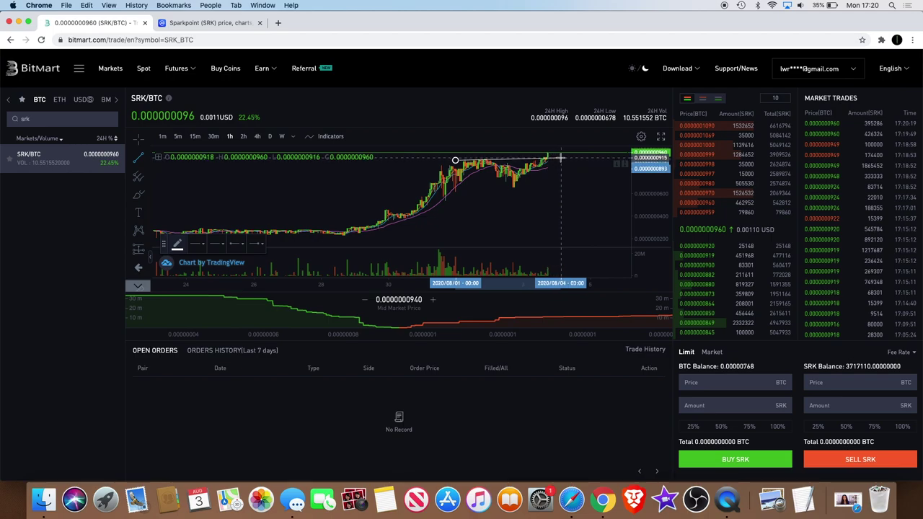
pyautogui.click(560, 158)
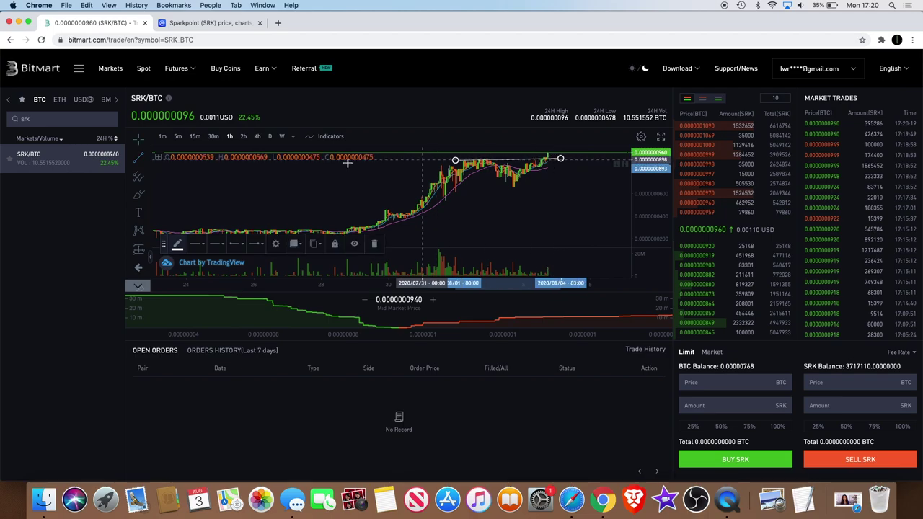
# Step: Measure the SRK/BTC price rise from the latest pullback low up to the current price level
pyautogui.scroll(-3, 209, 209)
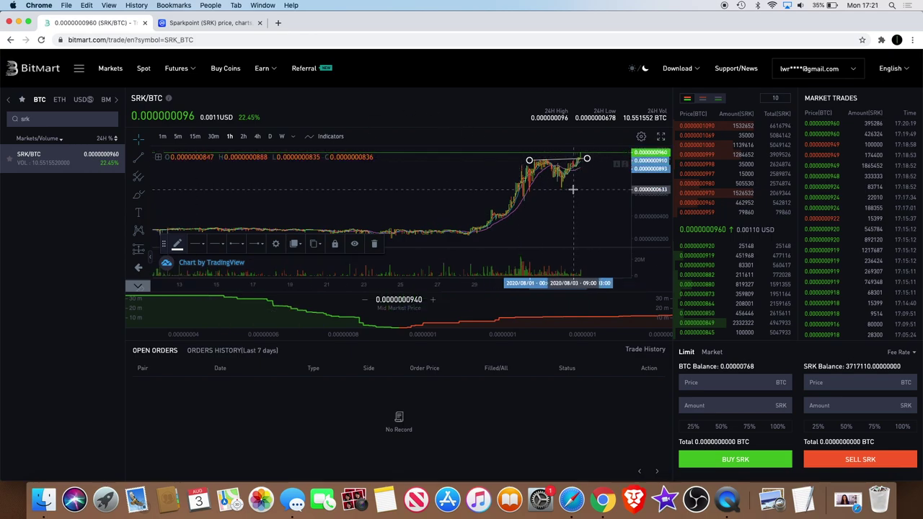
pyautogui.scroll(3, 588, 156)
pyautogui.moveTo(534, 159); pyautogui.dragTo(532, 158)
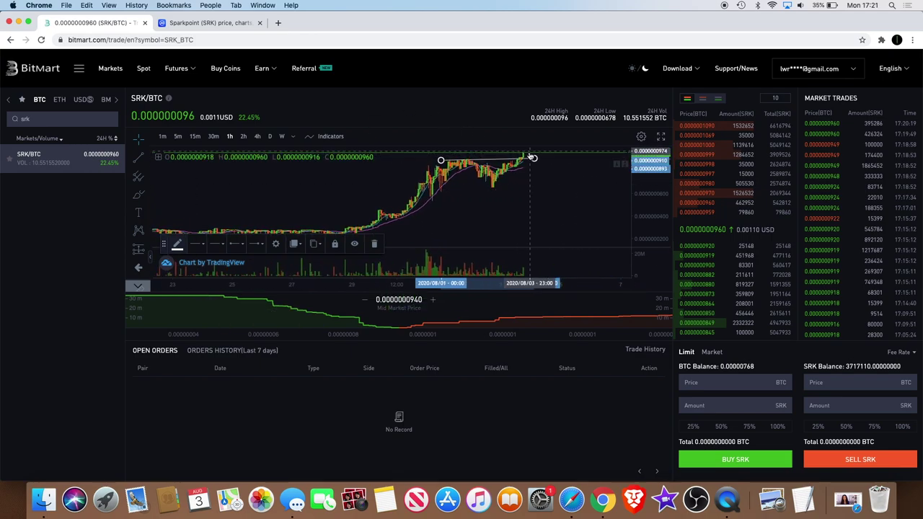
pyautogui.scroll(-3, 532, 185)
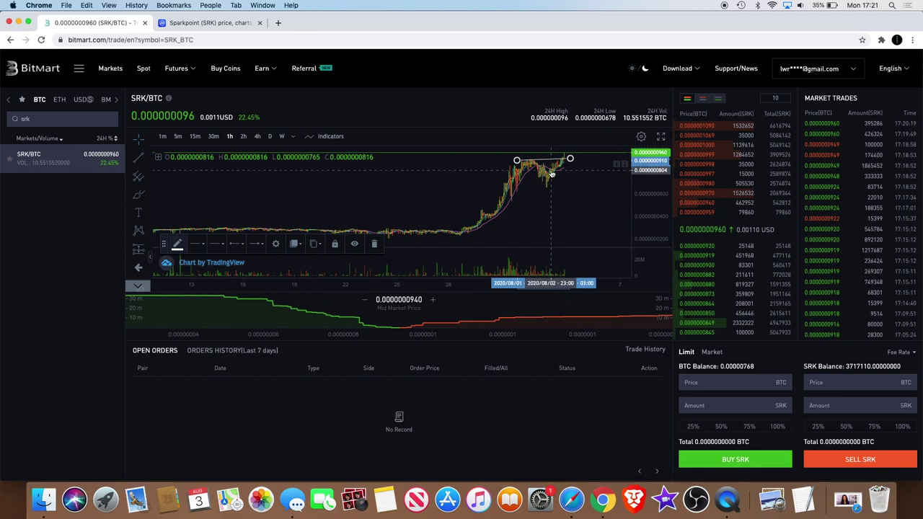
pyautogui.scroll(-2, 137, 220)
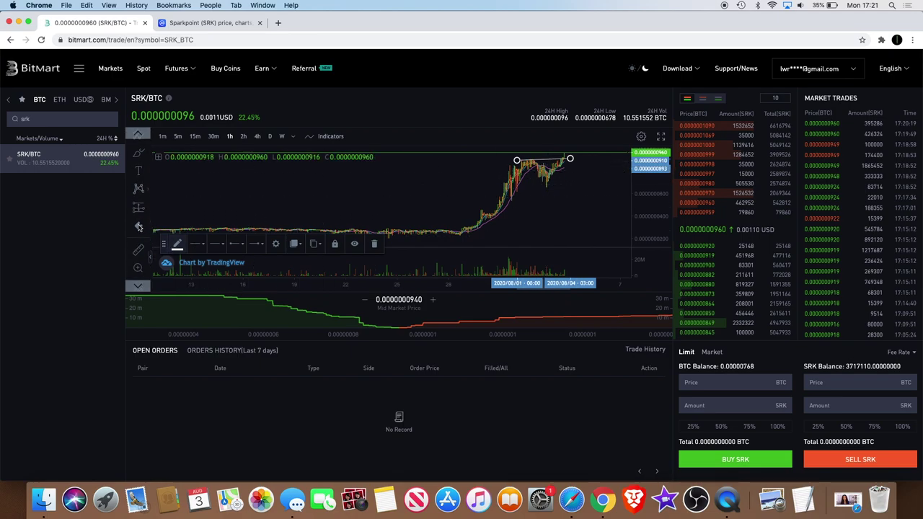
pyautogui.keyDown('shift'); pyautogui.click(560, 188); pyautogui.keyUp('shift')
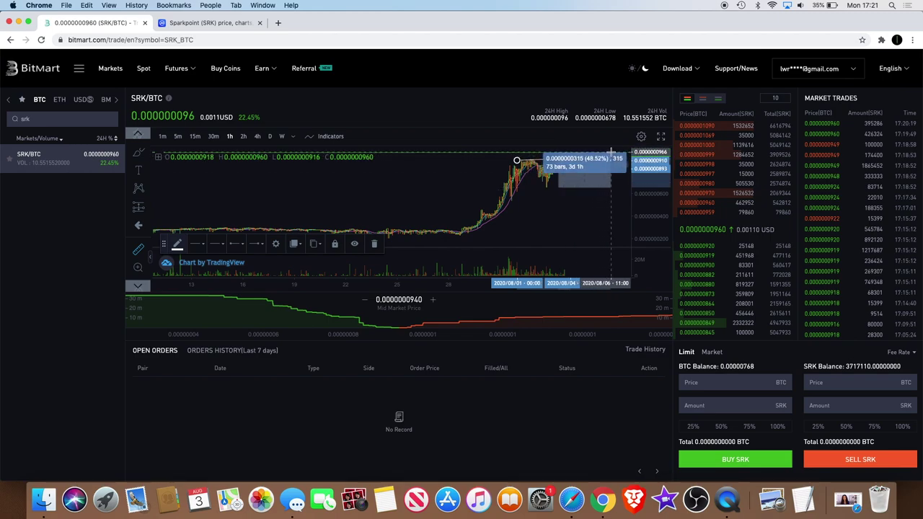
pyautogui.click(611, 154)
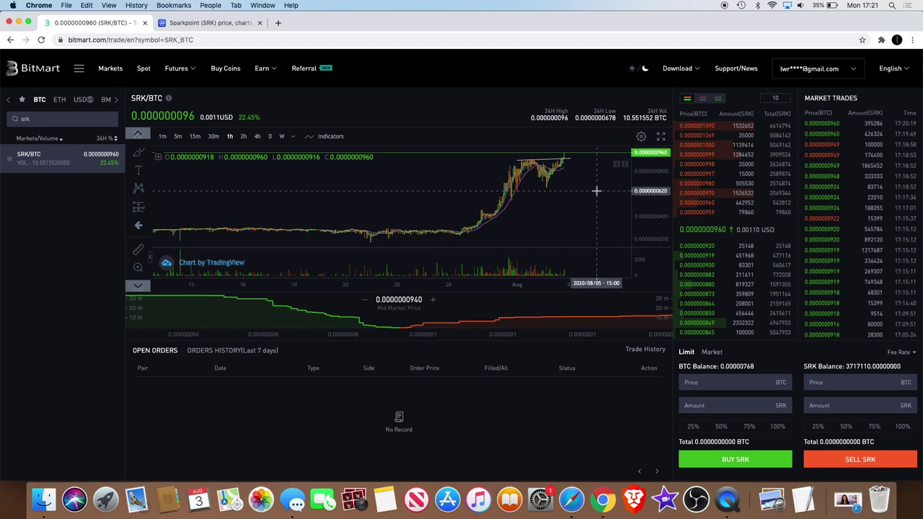
# Step: Examine the SRK/BTC breakout above the trend line together with the trading volume bars on the hourly chart
pyautogui.scroll(5, 597, 191)
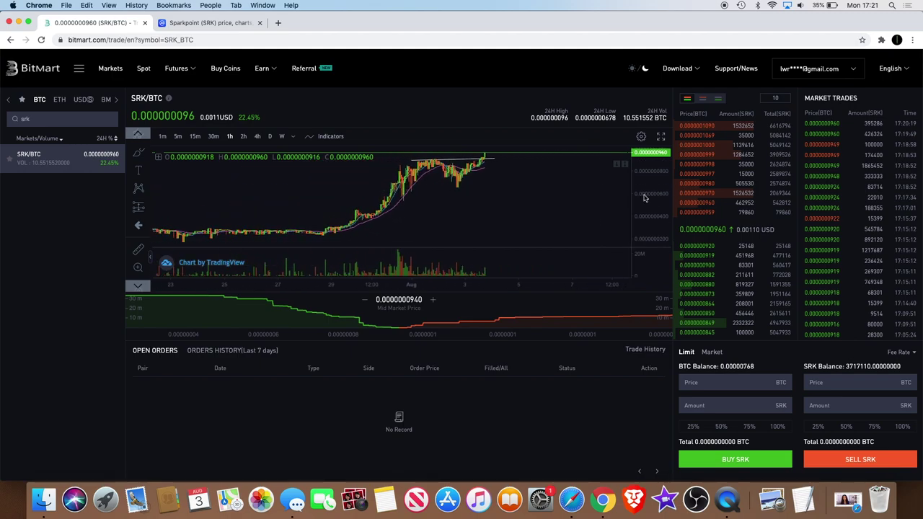
pyautogui.scroll(-3, 541, 173)
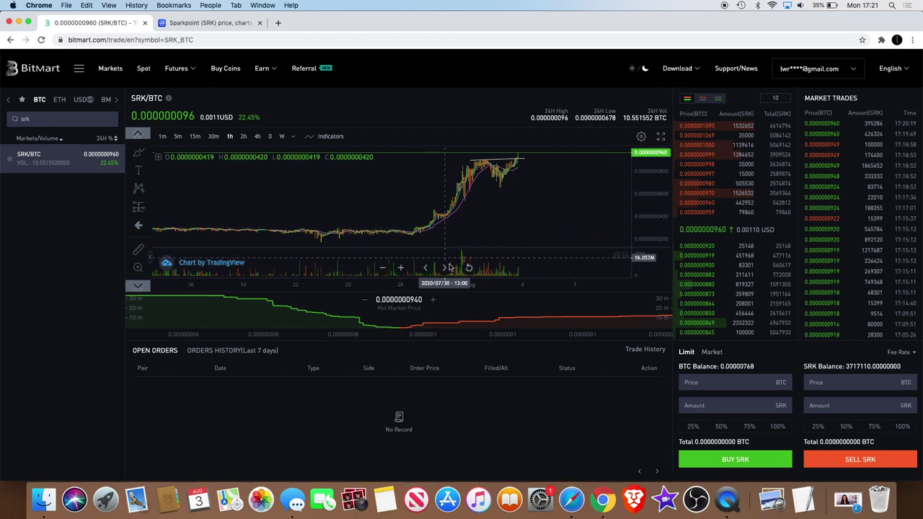
pyautogui.moveTo(462, 258)
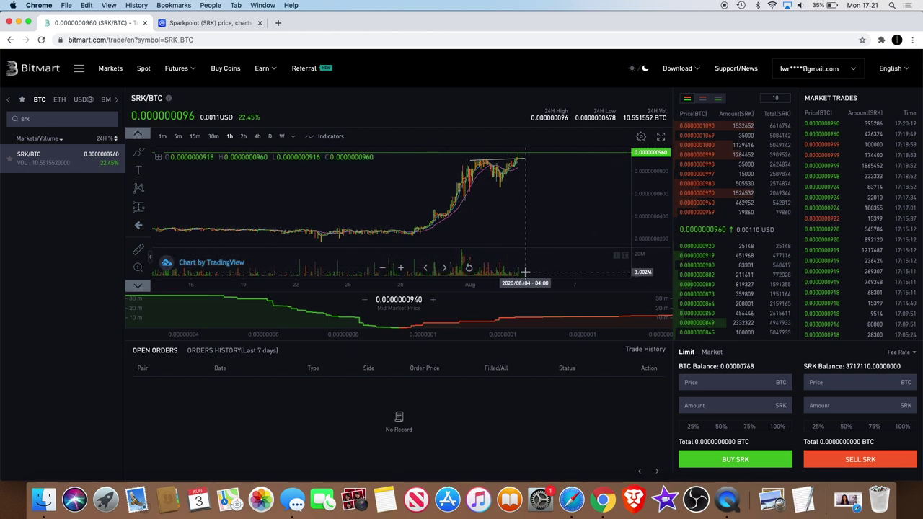
pyautogui.scroll(5, 522, 267)
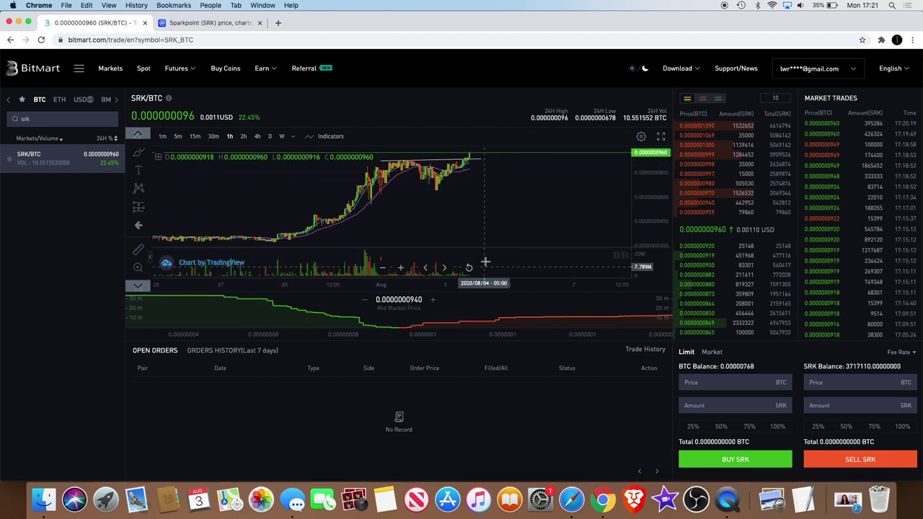
pyautogui.scroll(-5, 538, 257)
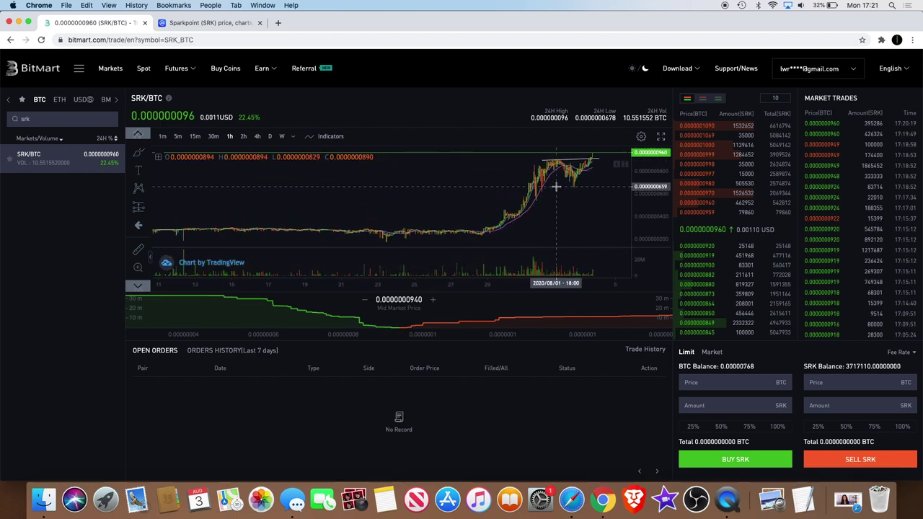
pyautogui.scroll(4, 552, 191)
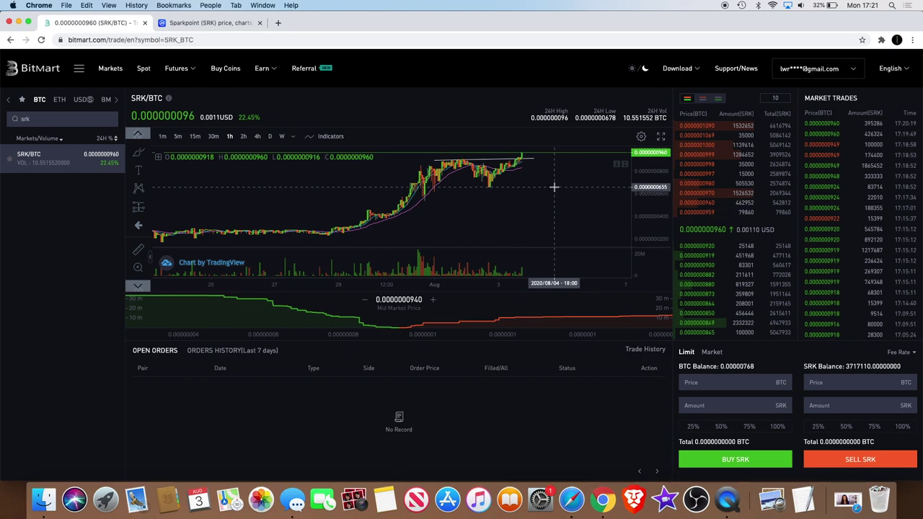
pyautogui.scroll(-3, 553, 183)
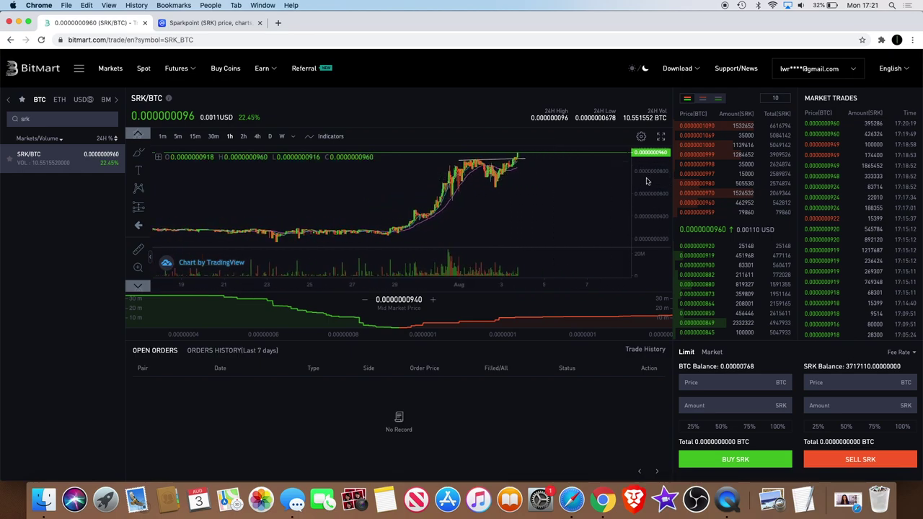
# Step: Compress the chart's price scale to show higher price levels and inspect the room above the breakout
pyautogui.moveTo(647, 181); pyautogui.dragTo(647, 204)
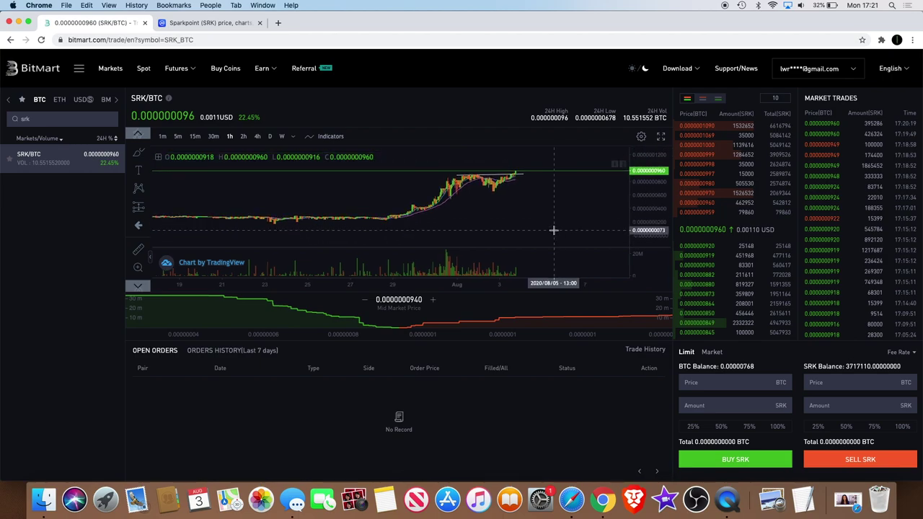
pyautogui.scroll(-3, 554, 230)
pyautogui.scroll(-2, 558, 188)
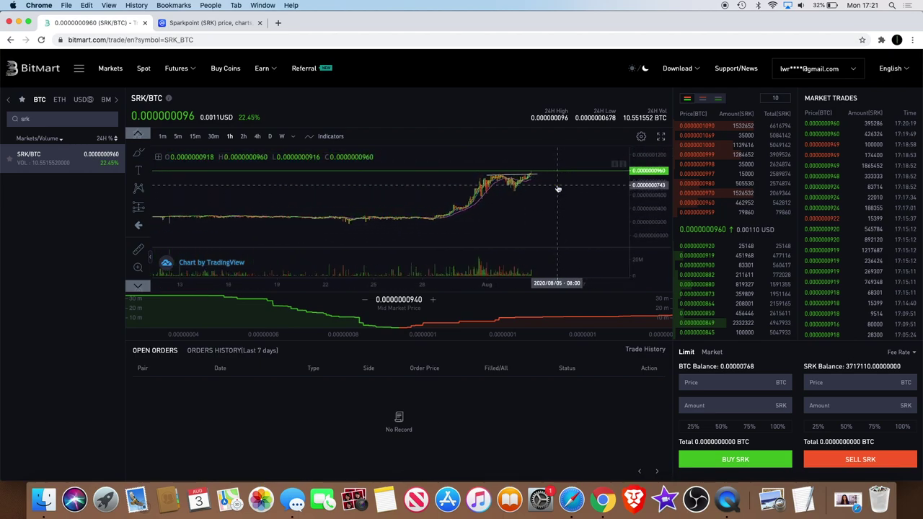
pyautogui.scroll(4, 557, 189)
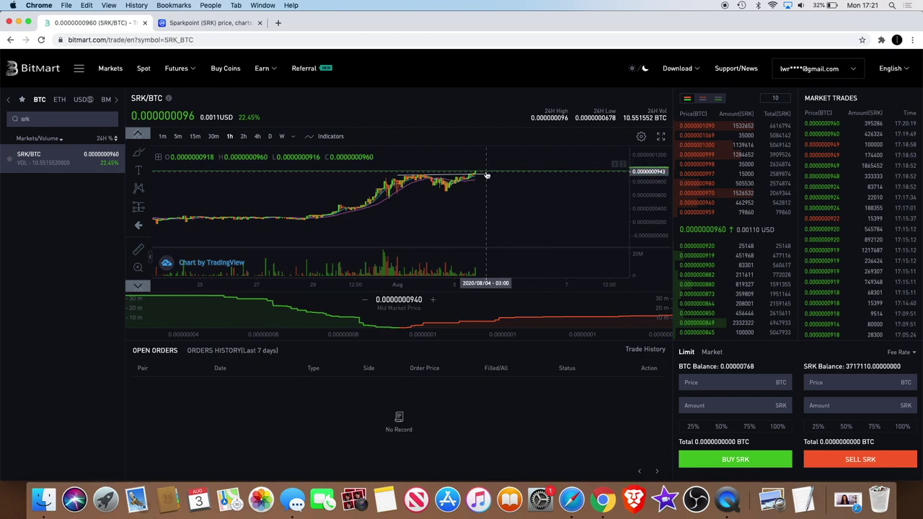
pyautogui.scroll(-2, 500, 161)
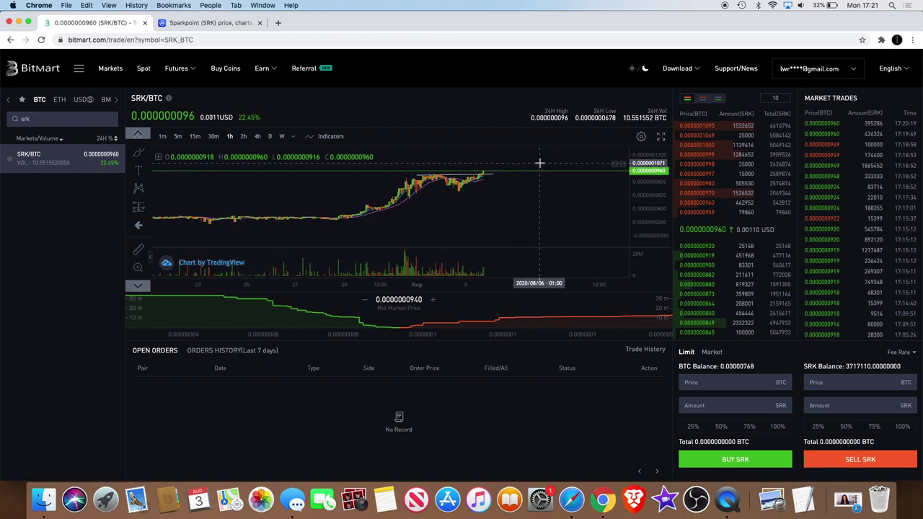
# Step: Return to the Sparkpoint page on CoinMarketCap and review its market cap, supply figures and all-time price chart
pyautogui.click(216, 24)
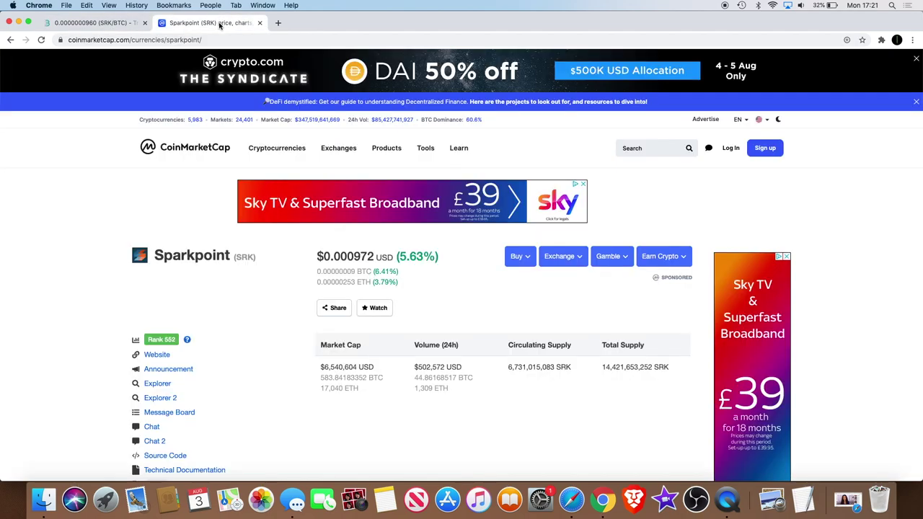
pyautogui.scroll(-2, 361, 343)
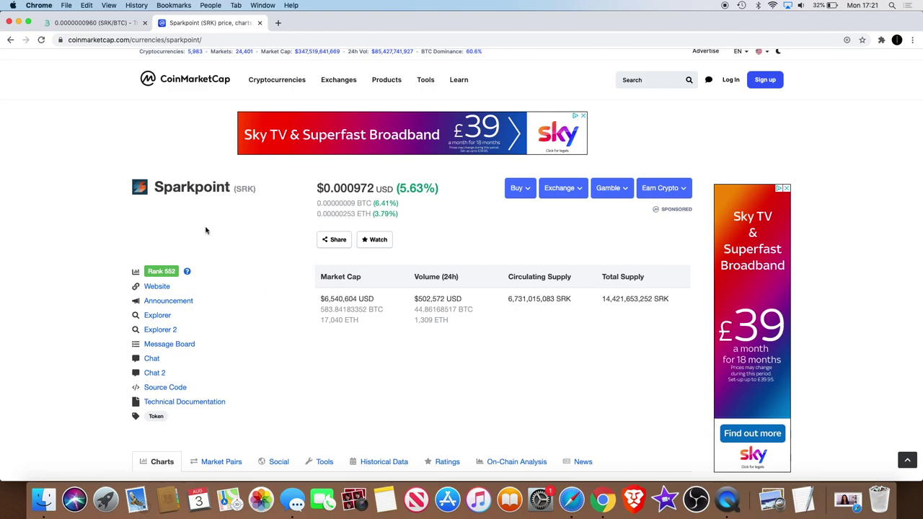
pyautogui.scroll(-10, 294, 294)
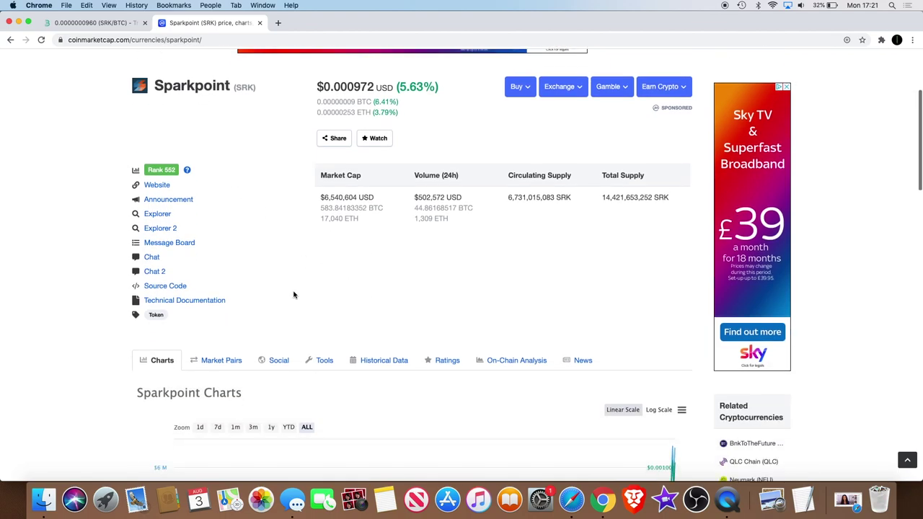
pyautogui.scroll(-1, 293, 294)
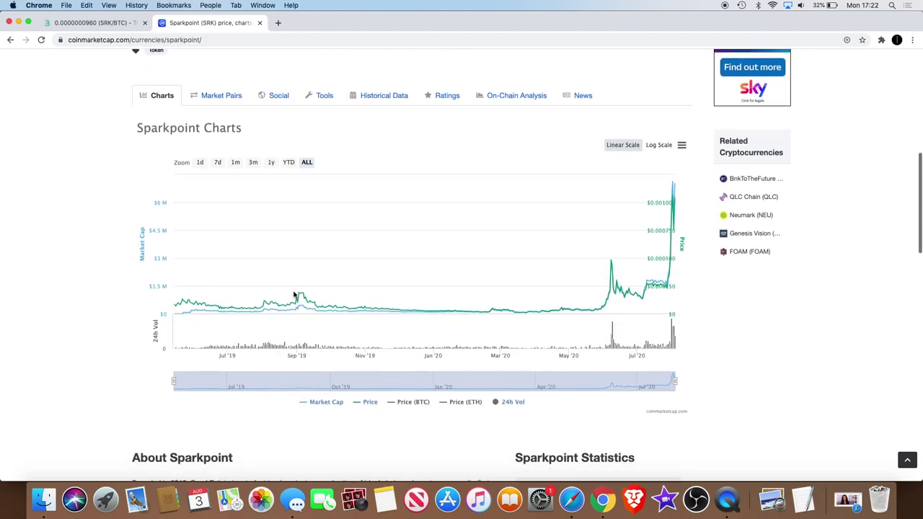
pyautogui.scroll(-3, 516, 253)
pyautogui.scroll(6, 515, 252)
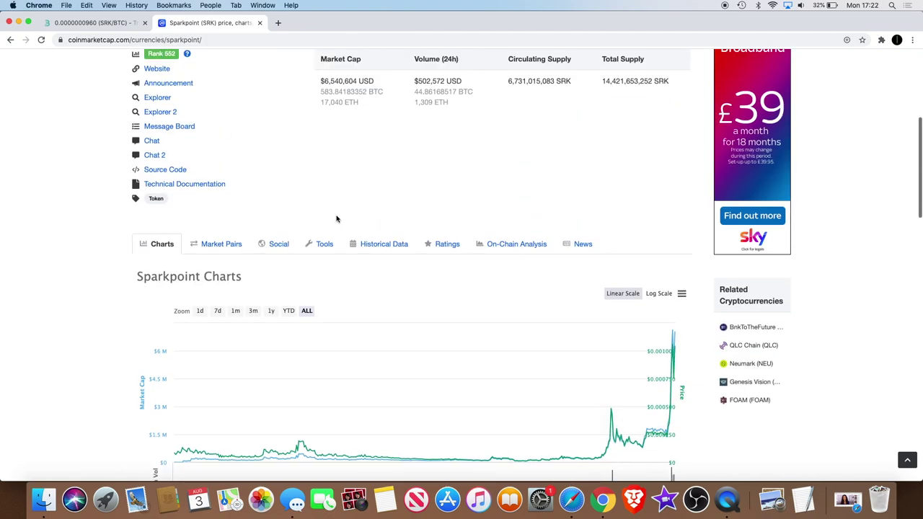
# Step: Open Sparkpoint's market pairs and review the exchanges, trading pairs, prices and volumes listed there
pyautogui.click(243, 244)
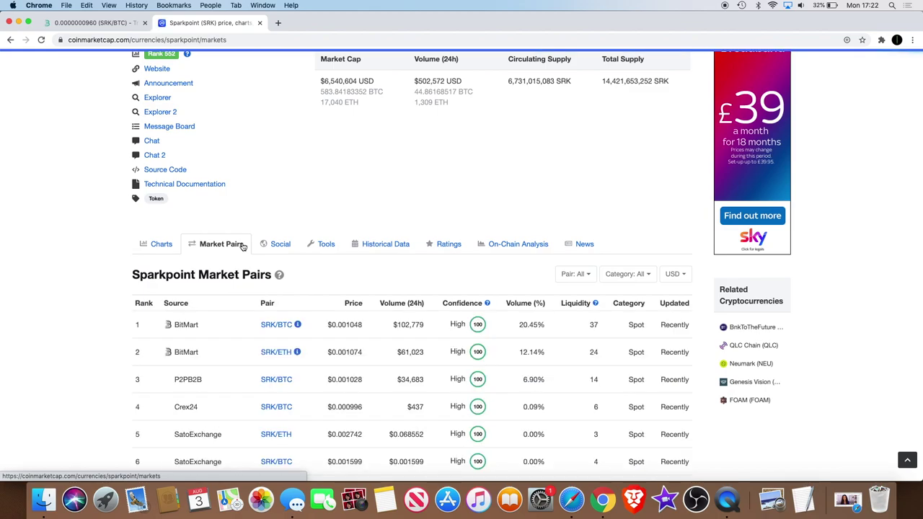
pyautogui.scroll(-3, 242, 252)
pyautogui.scroll(4, 239, 267)
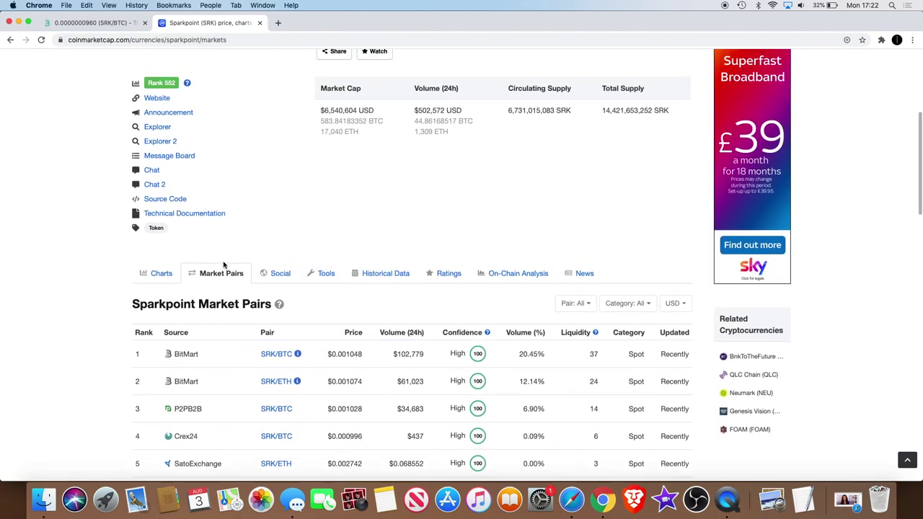
pyautogui.scroll(-3, 291, 245)
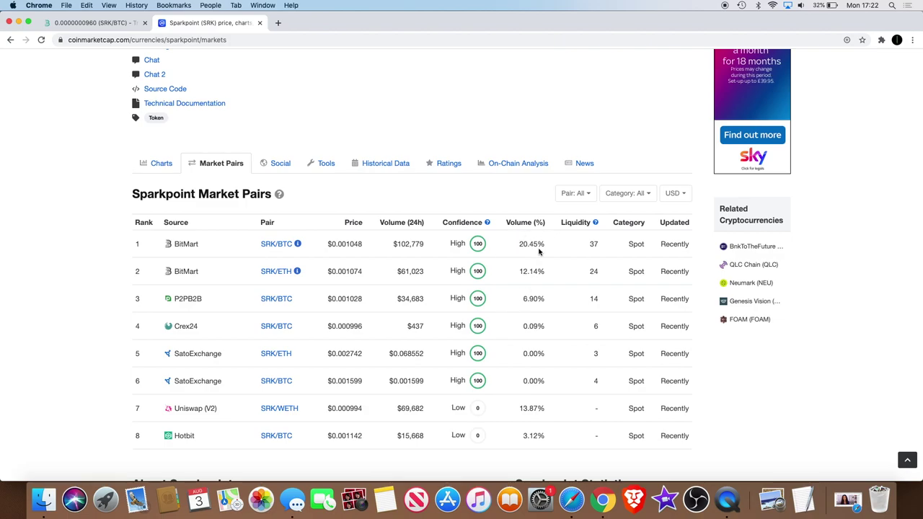
pyautogui.scroll(-1, 528, 253)
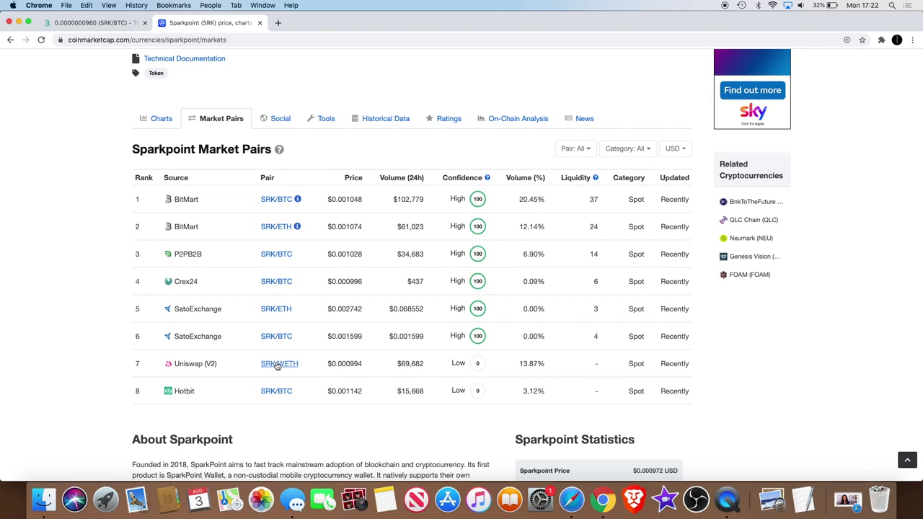
pyautogui.scroll(1, 282, 364)
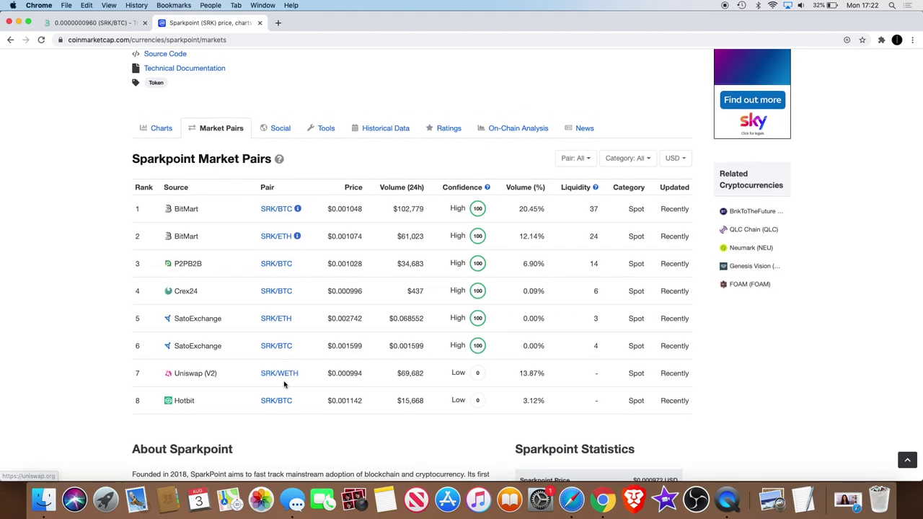
pyautogui.scroll(3, 287, 382)
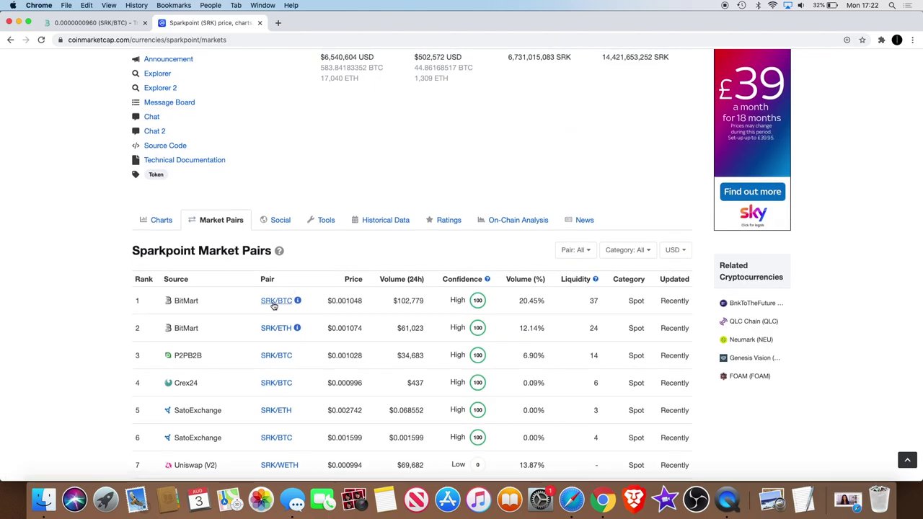
# Step: Compare the BitMart, P2PB2B, Crex24, SatoExchange, Uniswap and Hotbit listings for Sparkpoint, and review the page's project links and market figures
pyautogui.scroll(2, 300, 286)
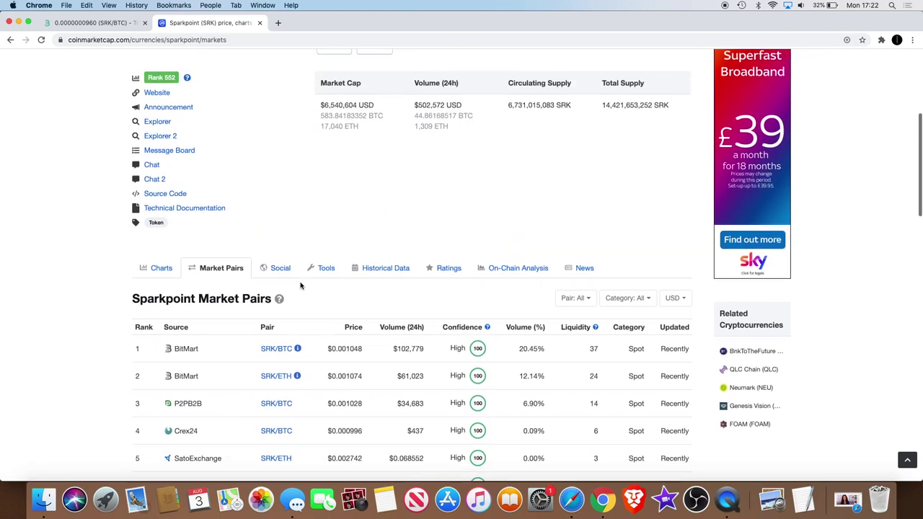
pyautogui.scroll(-2, 300, 286)
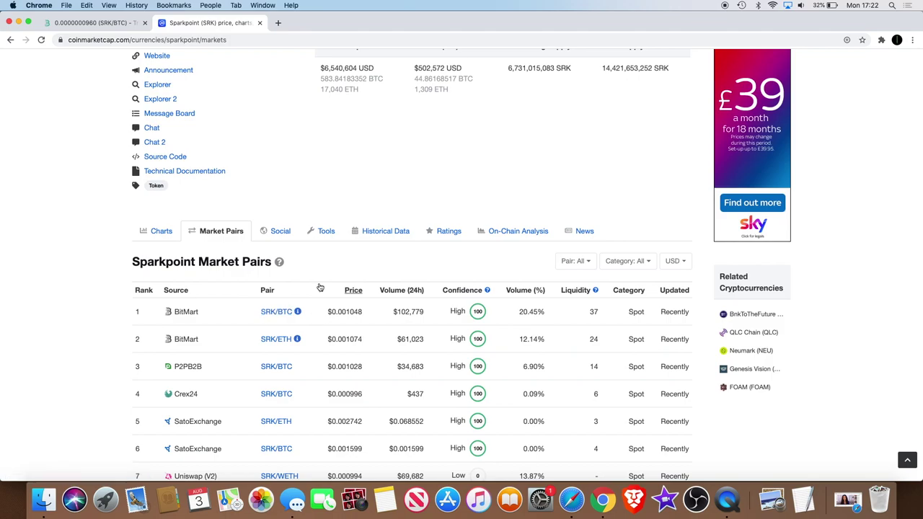
pyautogui.scroll(2, 320, 286)
pyautogui.scroll(-5, 320, 287)
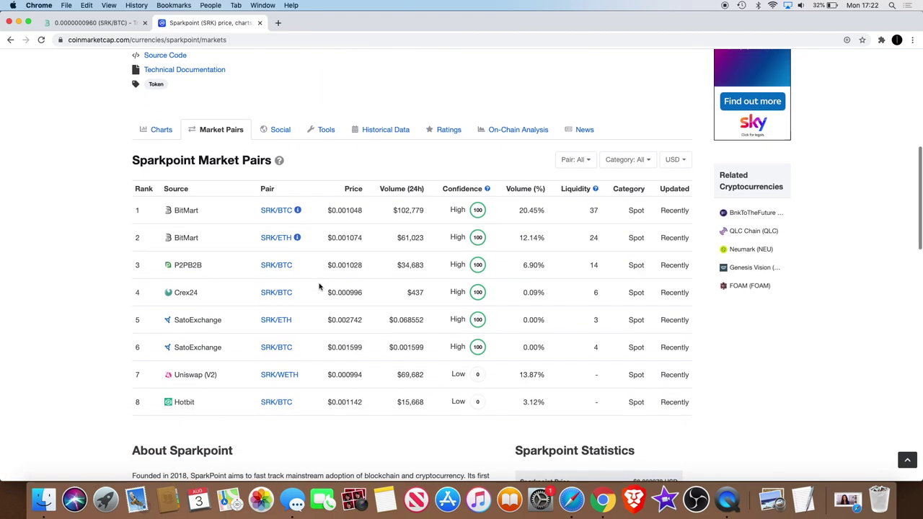
pyautogui.scroll(1, 320, 286)
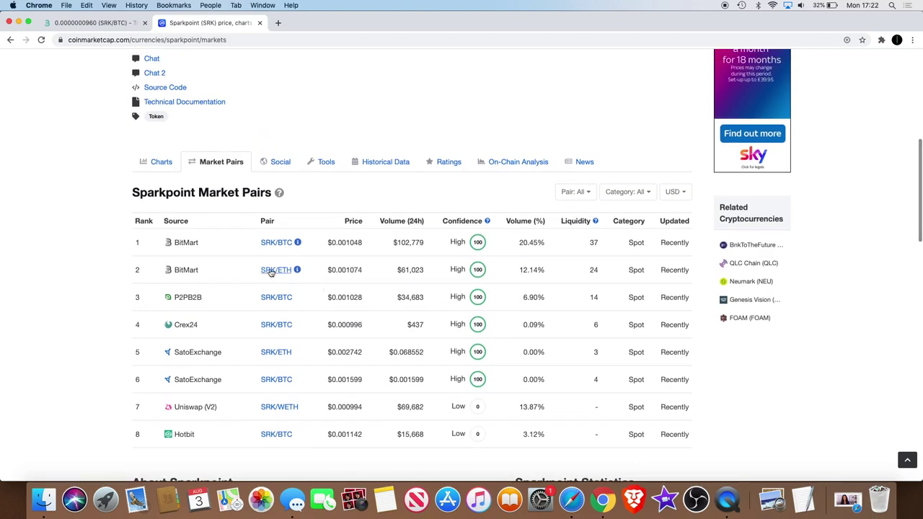
pyautogui.scroll(1, 285, 247)
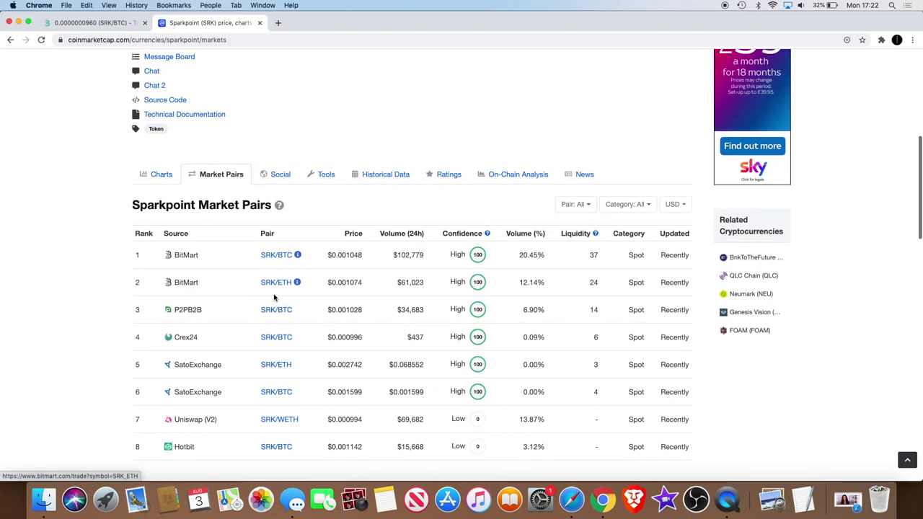
pyautogui.scroll(-2, 274, 296)
pyautogui.scroll(-1, 274, 296)
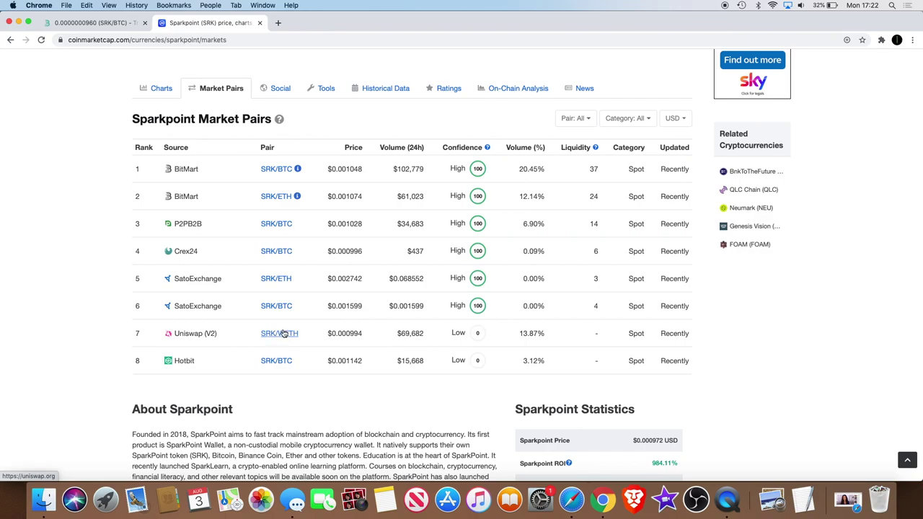
pyautogui.scroll(10, 296, 330)
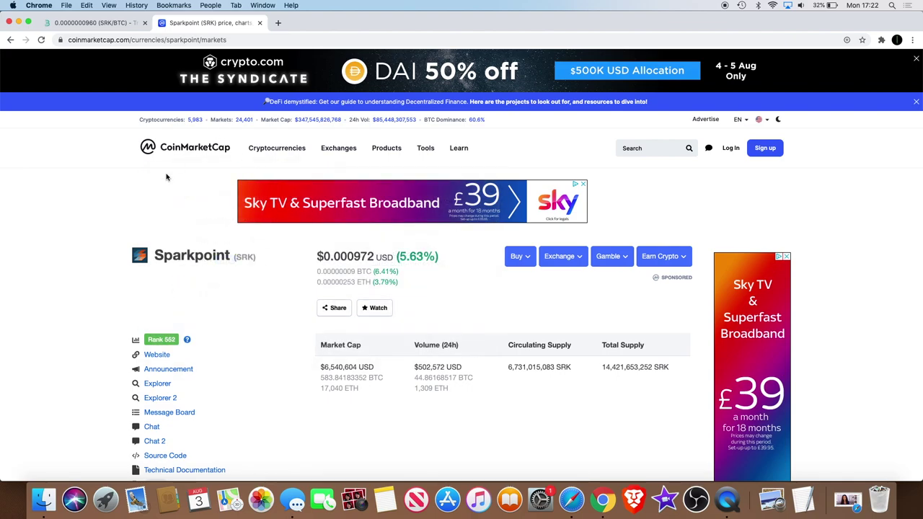
pyautogui.scroll(-3, 113, 333)
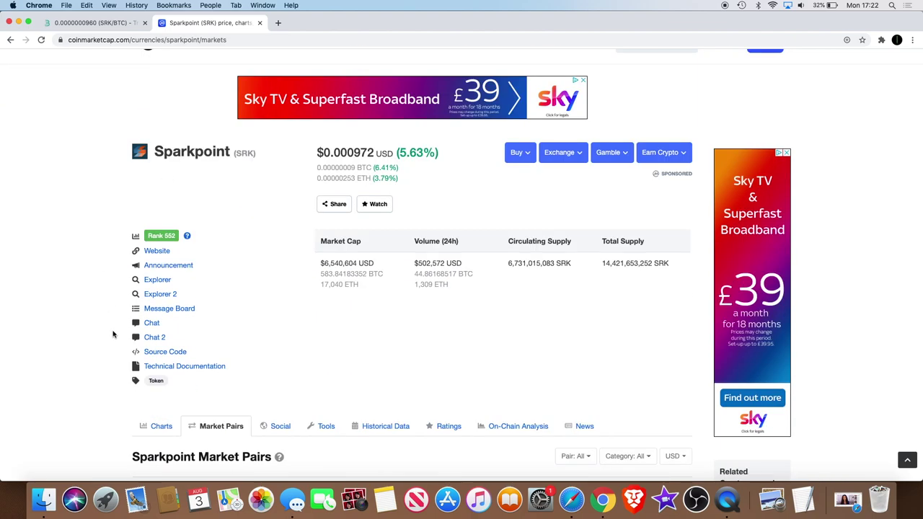
pyautogui.scroll(3, 113, 334)
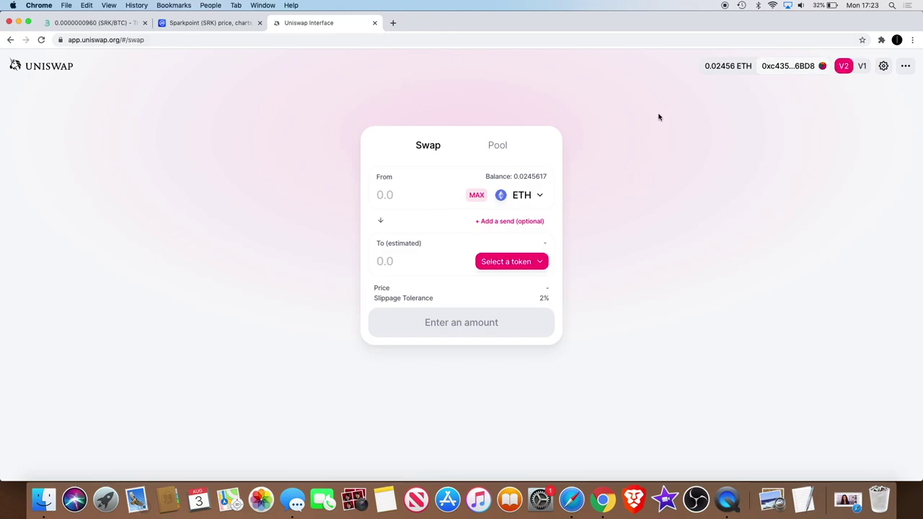
# Step: Search for srk in Uniswap's list of tokens to receive in the swap
pyautogui.click(543, 264)
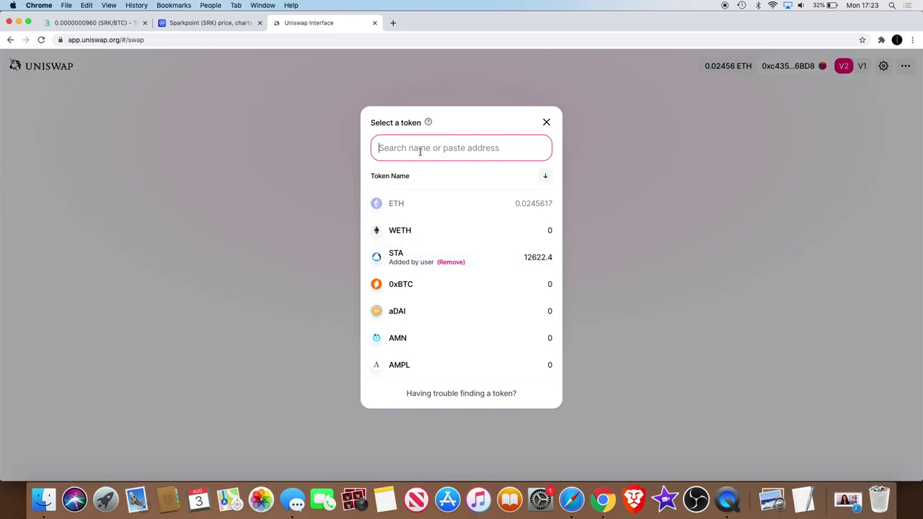
pyautogui.write('s')
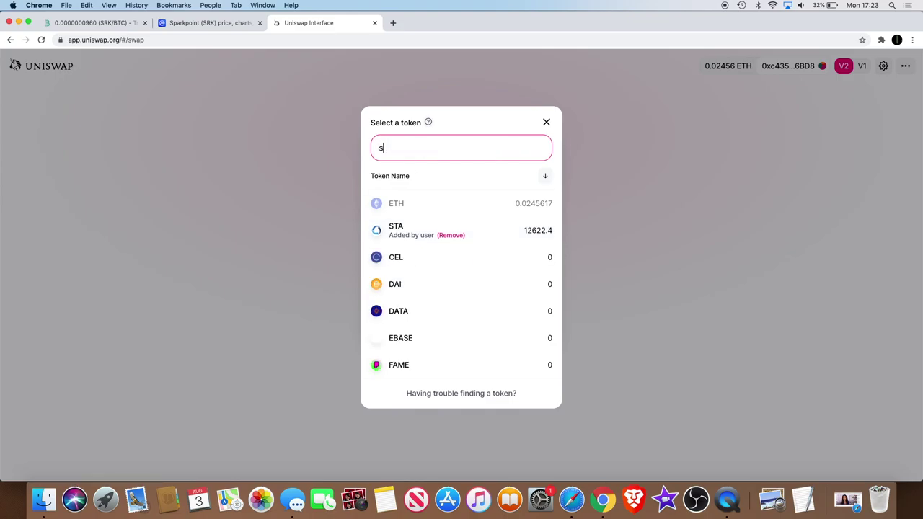
pyautogui.write('rk')
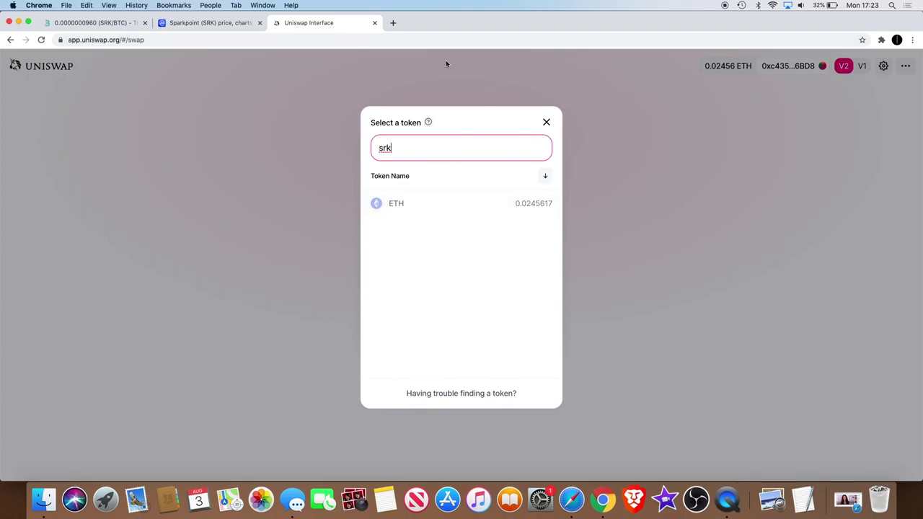
# Step: Search the web in a new tab for the Sparkpoint contract address and open its token page on Etherscan
pyautogui.click(393, 23)
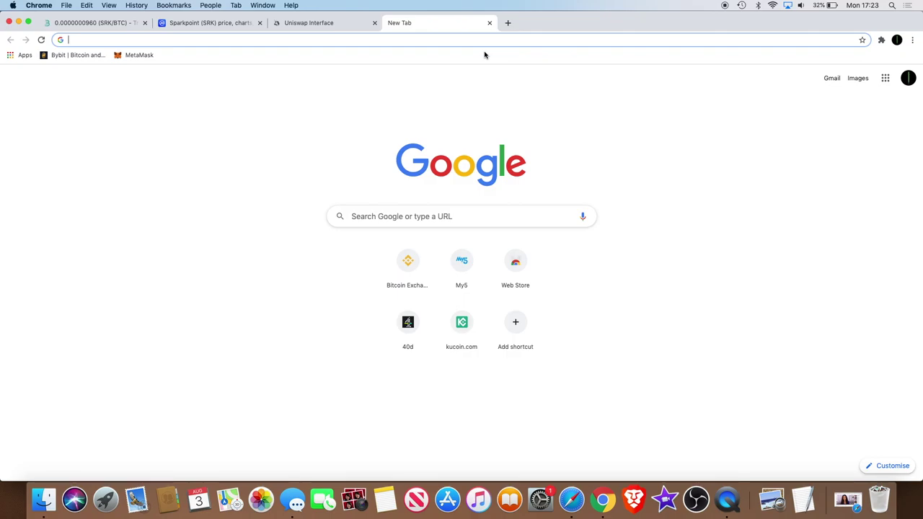
pyautogui.write('sparkpoi')
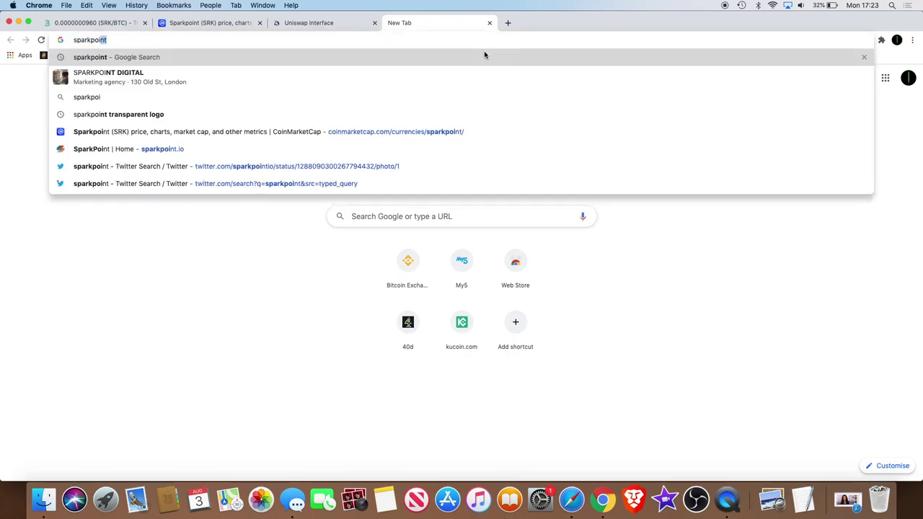
pyautogui.write('in')
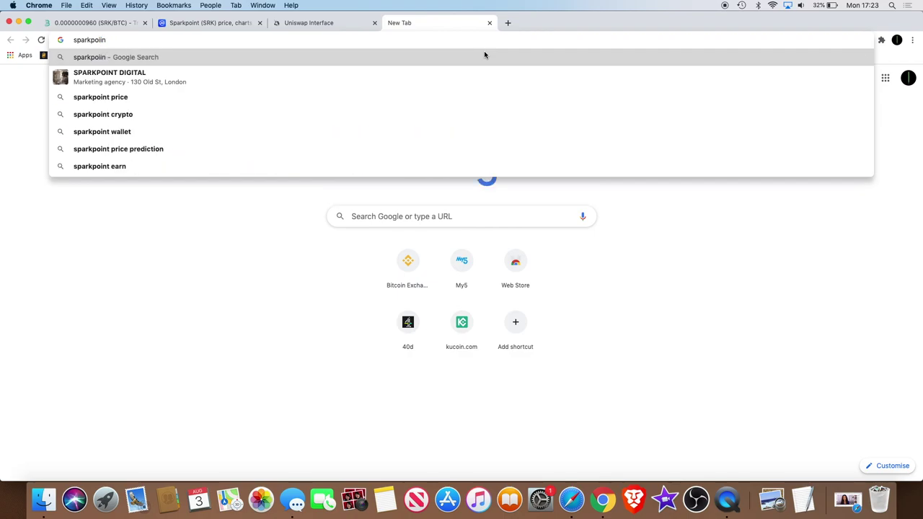
pyautogui.press('BackSpace')
pyautogui.press('BackSpace')
pyautogui.write('nt co')
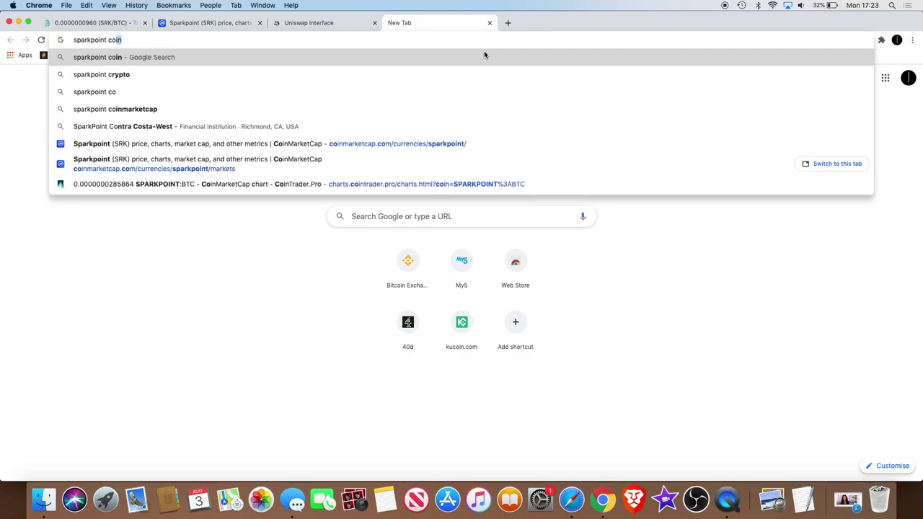
pyautogui.write('nract ad')
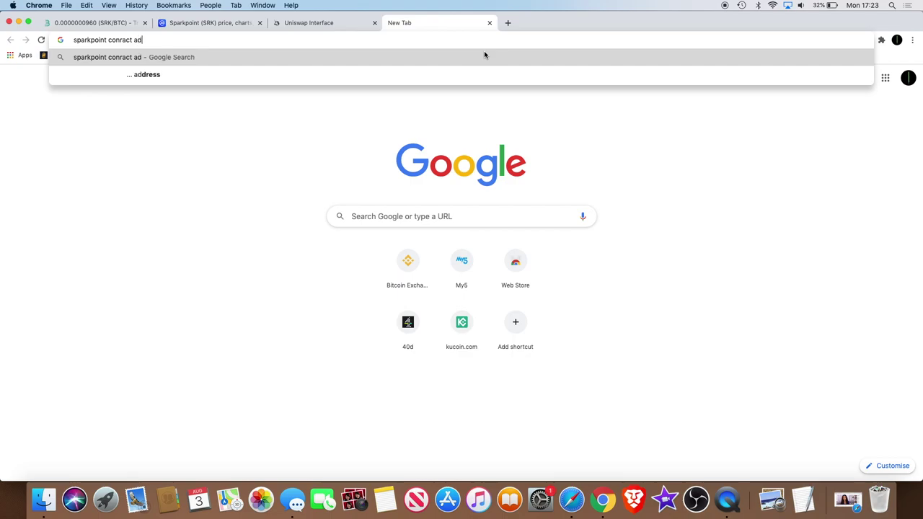
pyautogui.write('dress')
pyautogui.press('Return')
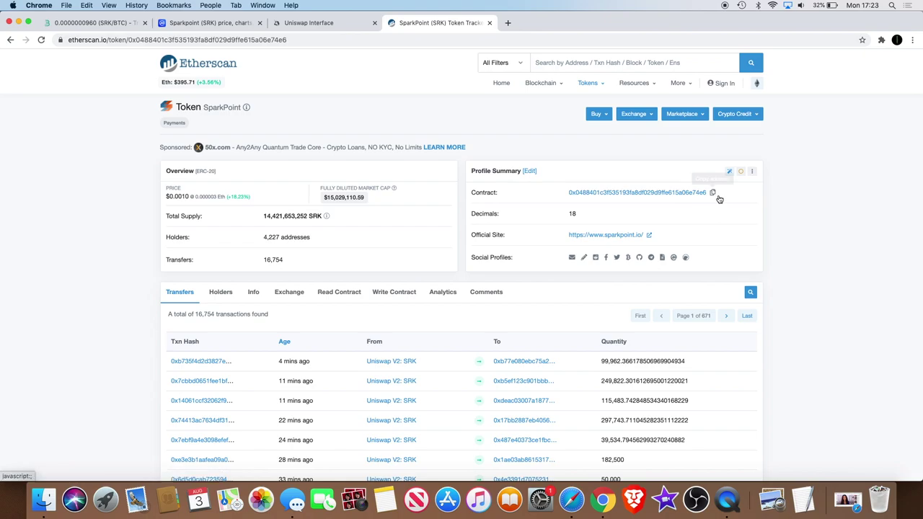
# Step: Copy SparkPoint's contract address from Etherscan and use it to add the SRK token to Uniswap's token list
pyautogui.click(713, 194)
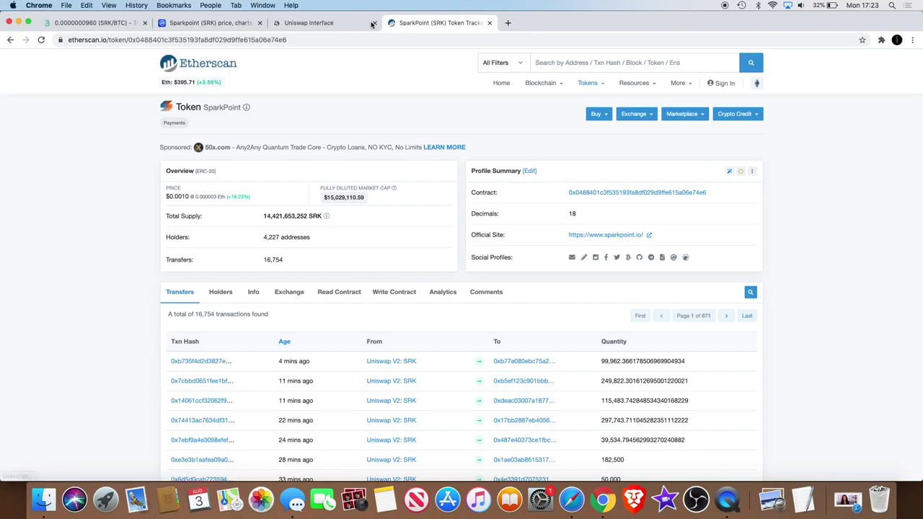
pyautogui.click(339, 26)
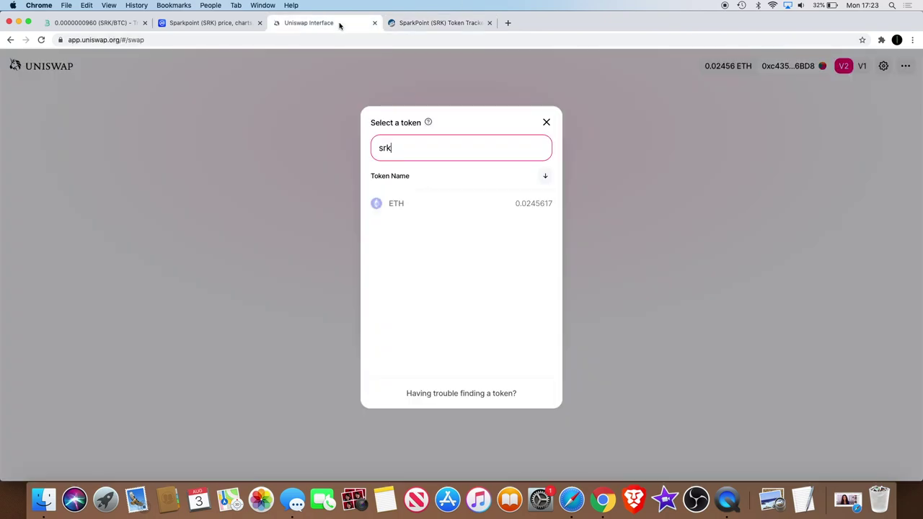
pyautogui.doubleClick(400, 148)
pyautogui.rightClick(400, 148)
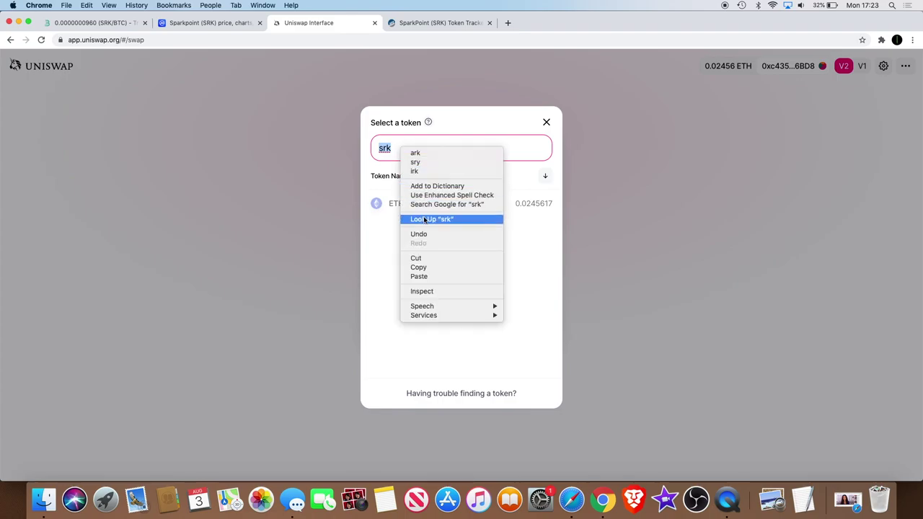
pyautogui.click(419, 276)
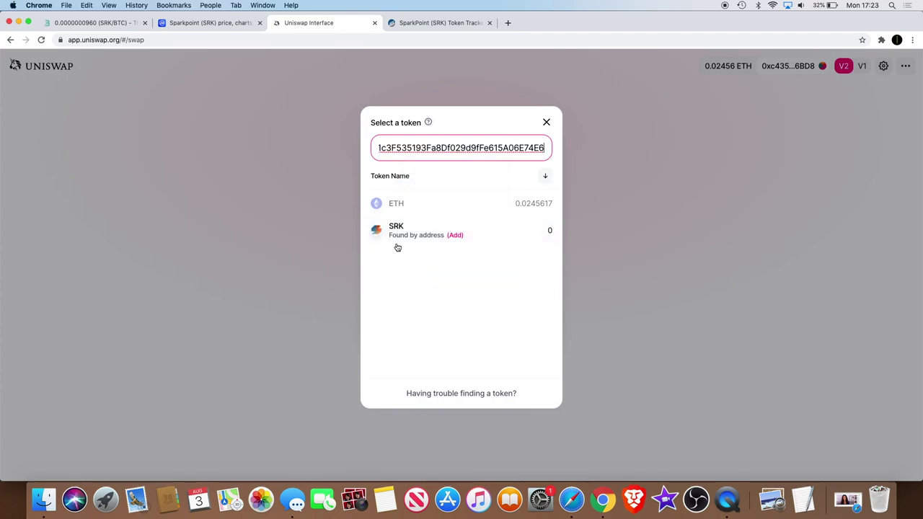
pyautogui.click(456, 236)
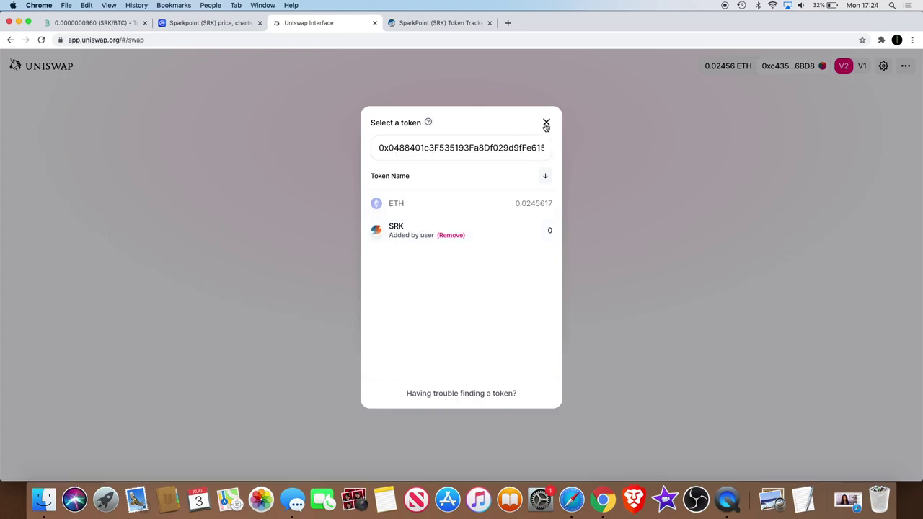
# Step: Find srk among Uniswap's tokens, select SRK as the token to receive, and acknowledge the imported-token notice
pyautogui.click(546, 124)
pyautogui.click(537, 261)
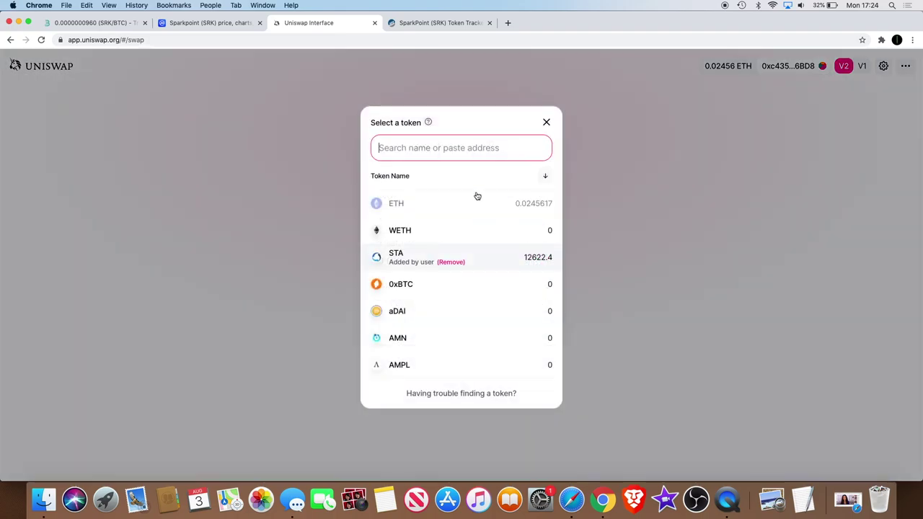
pyautogui.write('srk')
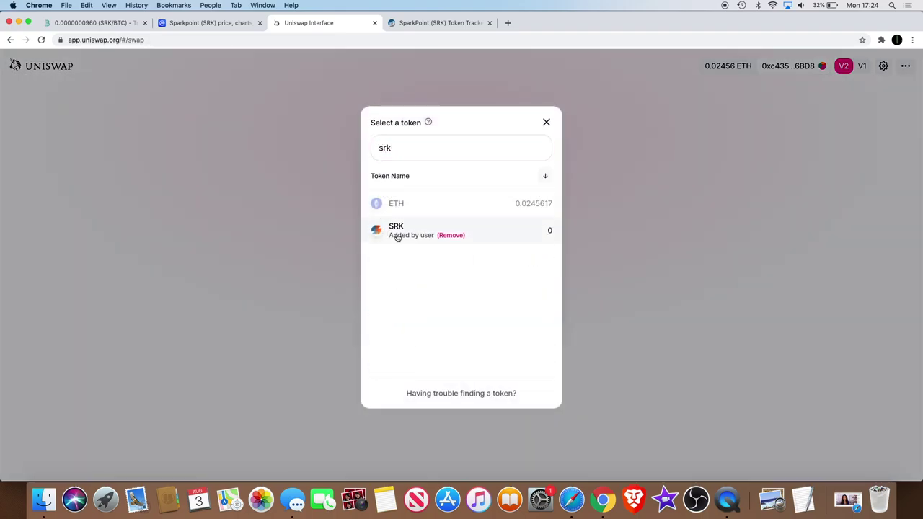
pyautogui.click(396, 237)
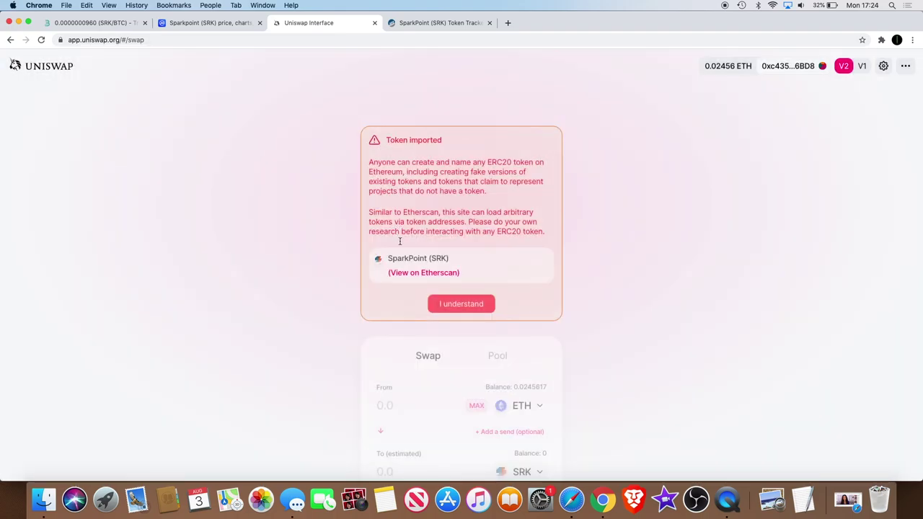
pyautogui.click(439, 303)
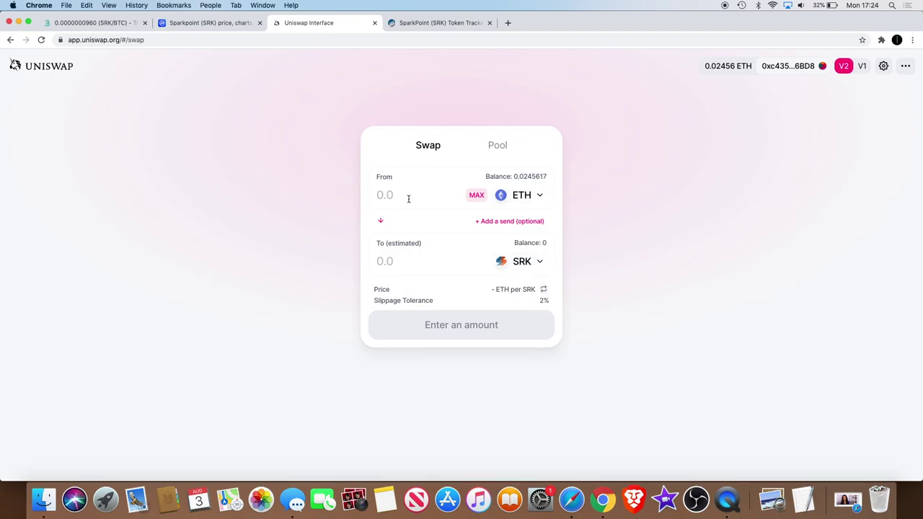
# Step: Preview the ETH-to-SRK swap for 1 ETH and for the maximum available ETH, and check the slippage tolerance setting
pyautogui.write('1')
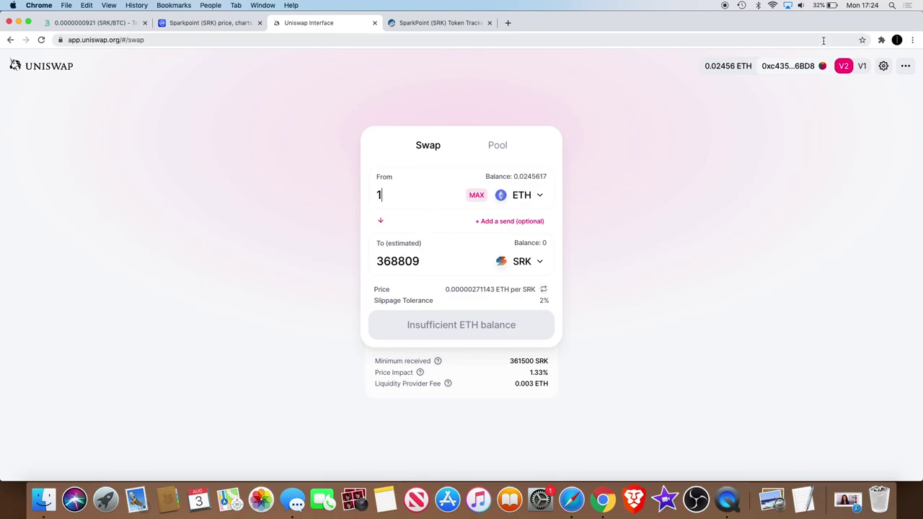
pyautogui.click(531, 178)
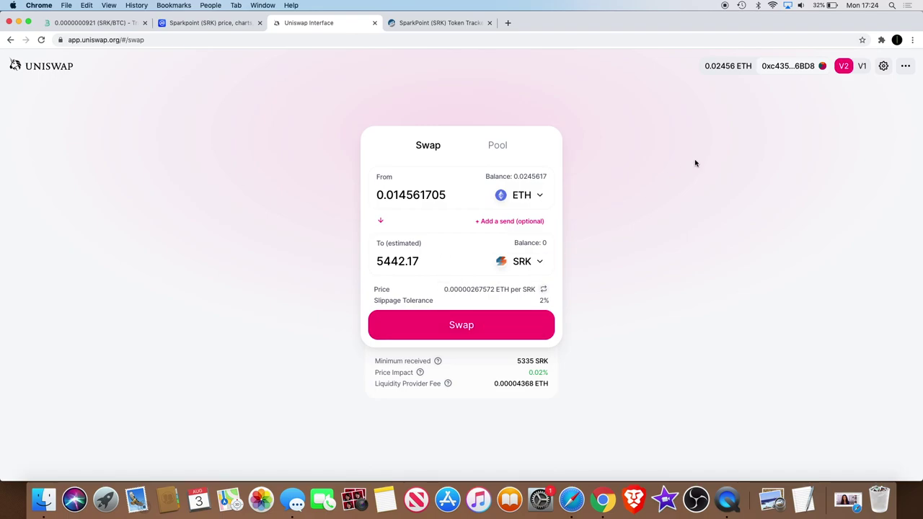
pyautogui.click(883, 65)
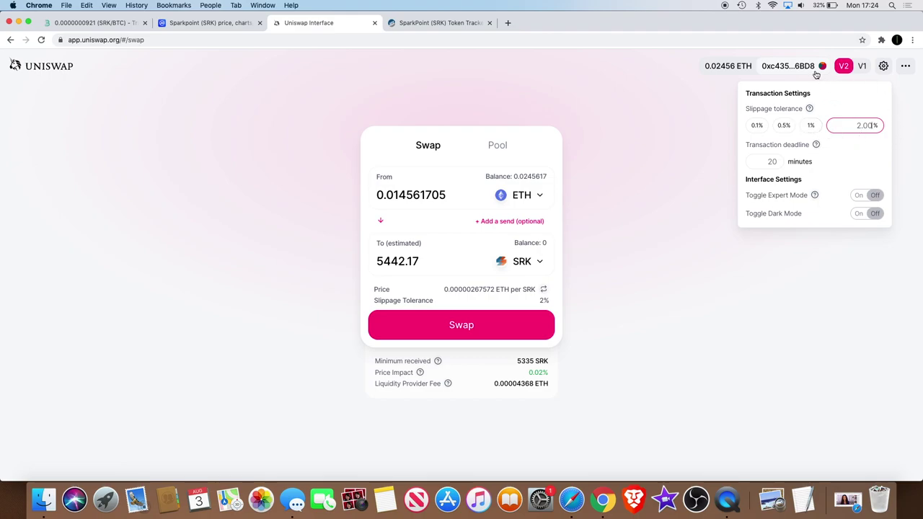
pyautogui.click(911, 184)
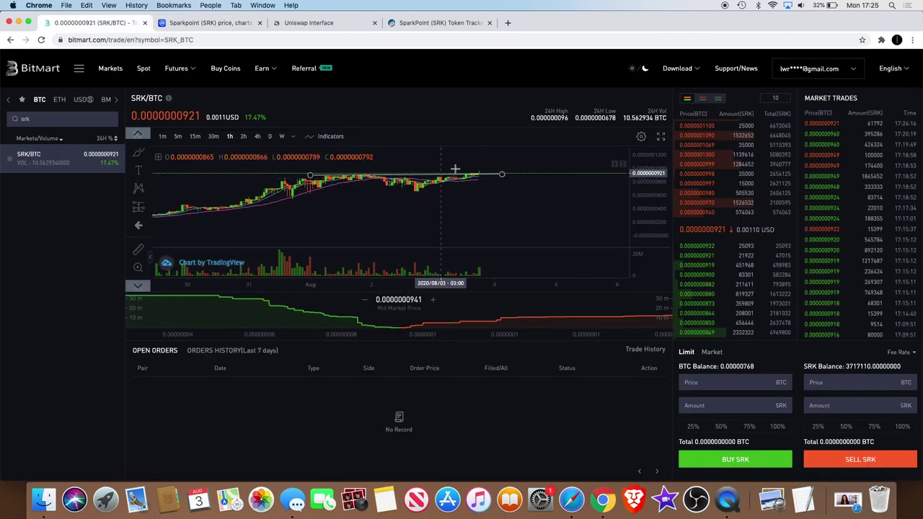
# Step: Return to the SRK/BTC chart on BitMart and switch it to the 4-hour interval
pyautogui.scroll(-2, 485, 171)
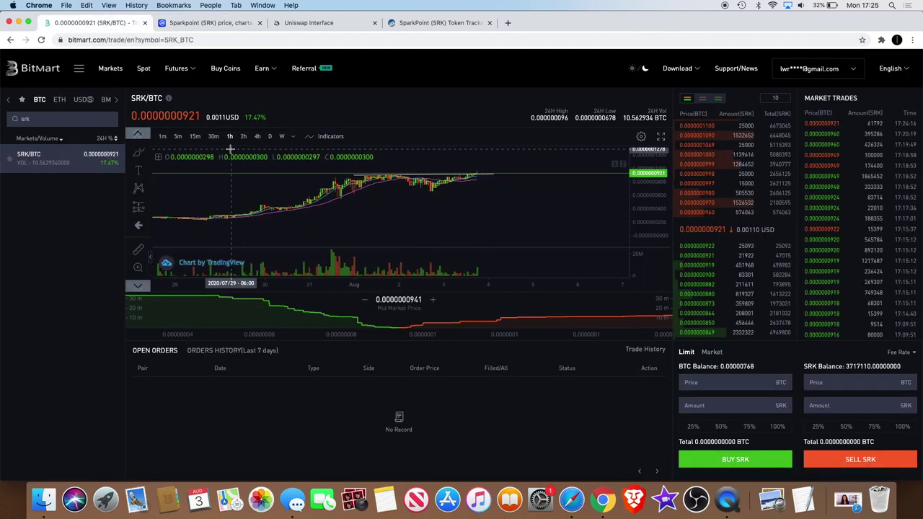
pyautogui.click(258, 137)
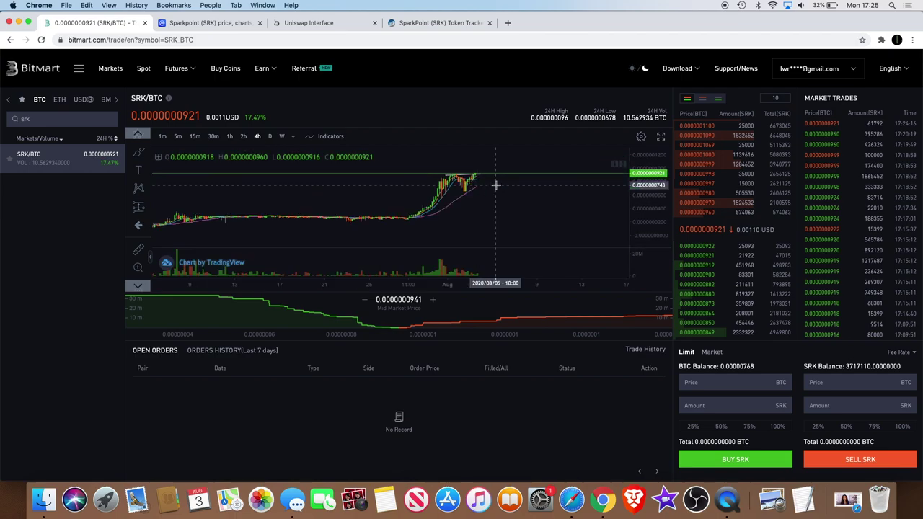